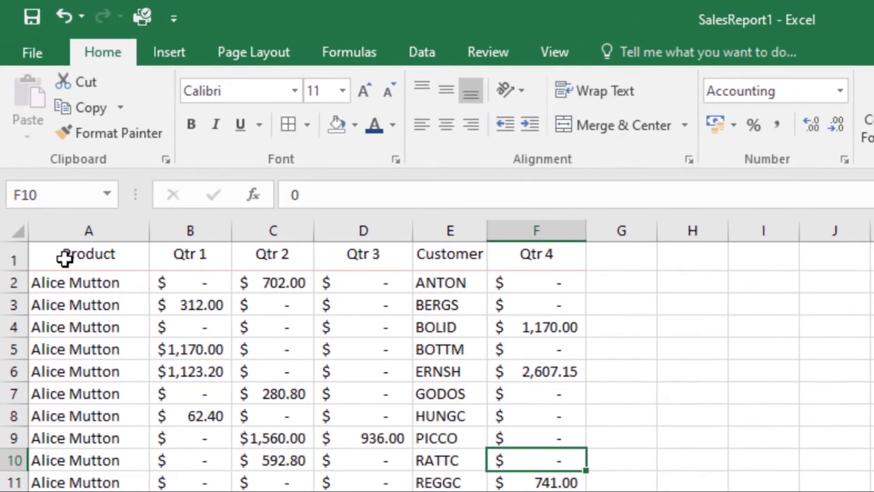
- Try 18 pt for the header row A1:F1, then settle on 12 pt
{"action": "left_click_drag", "start_coordinate": [64, 259], "coordinate": [498, 250]}
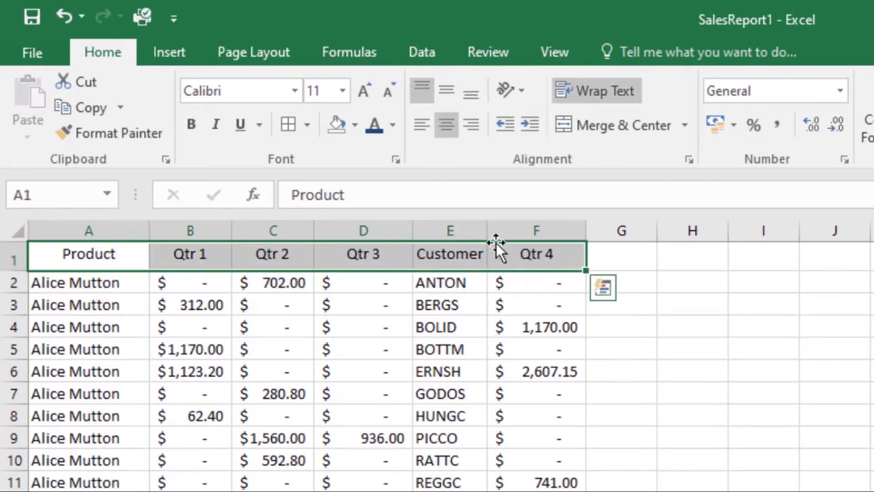
{"action": "left_click", "coordinate": [342, 91]}
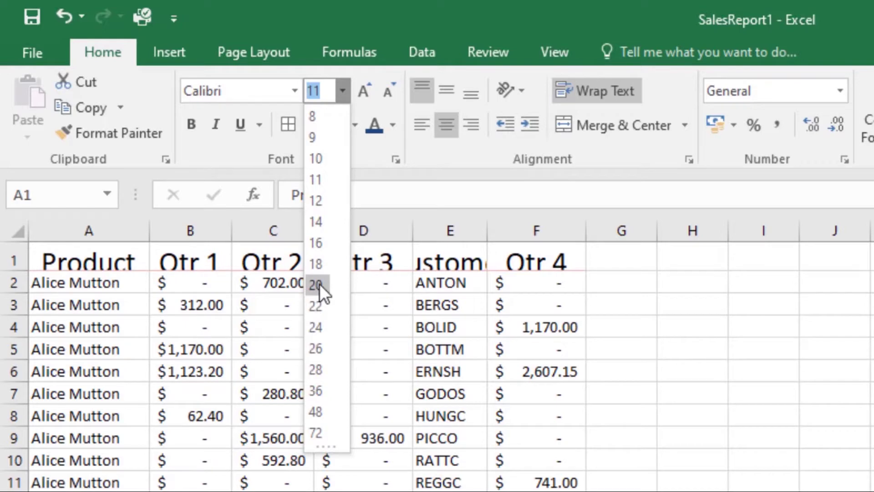
{"action": "left_click", "coordinate": [319, 264]}
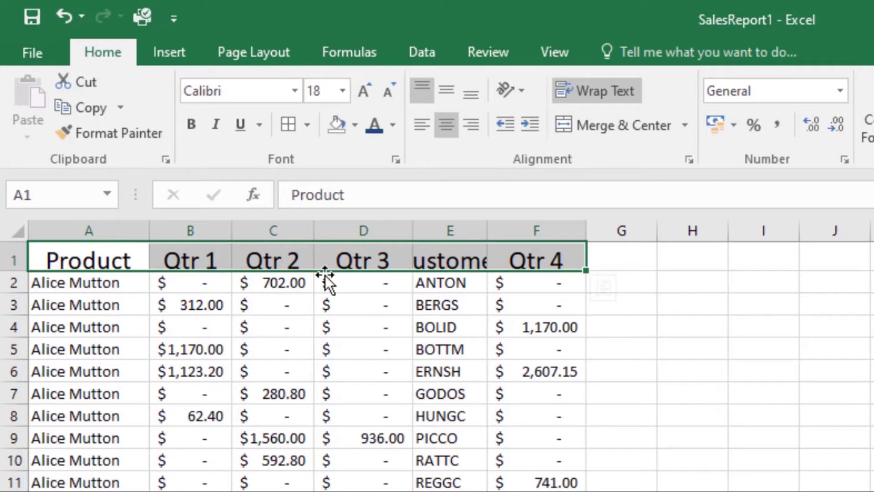
{"action": "left_click", "coordinate": [475, 298]}
{"action": "left_click_drag", "start_coordinate": [98, 256], "coordinate": [526, 259]}
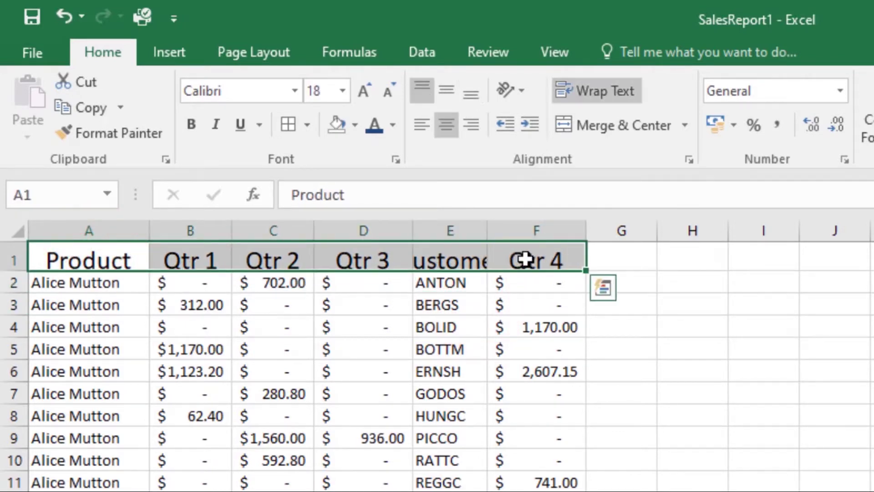
{"action": "left_click", "coordinate": [343, 90]}
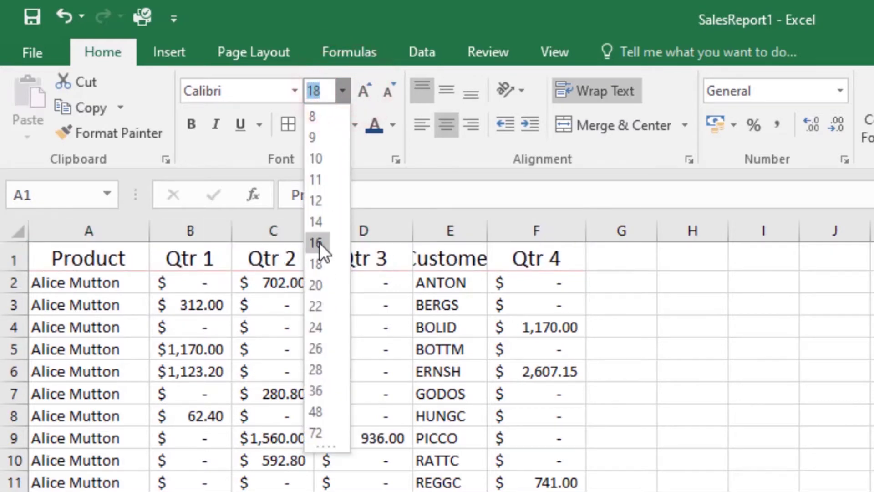
{"action": "left_click", "coordinate": [323, 204]}
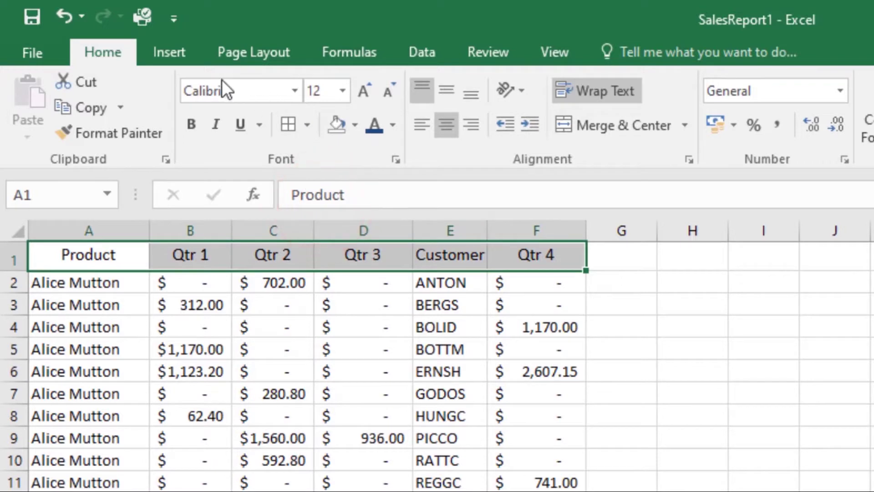
- Set the header cells Product through Qtr 4 to the Algerian font
{"action": "left_click", "coordinate": [299, 95]}
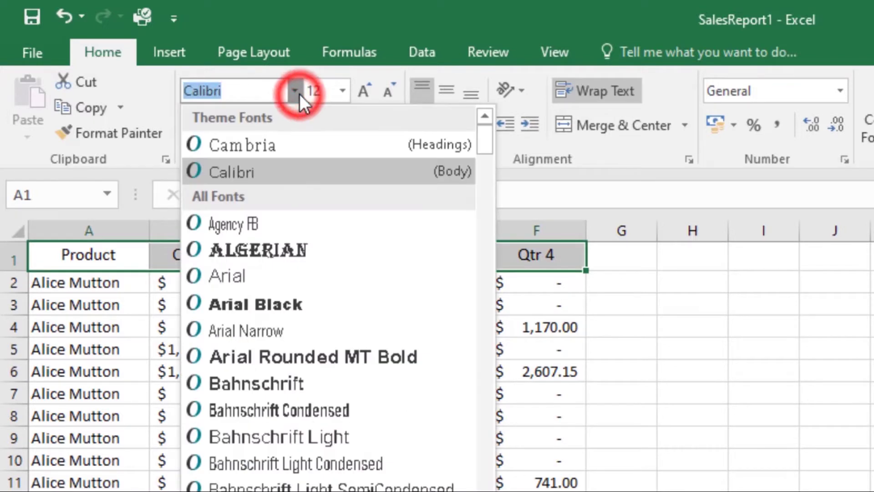
{"action": "left_click", "coordinate": [282, 249]}
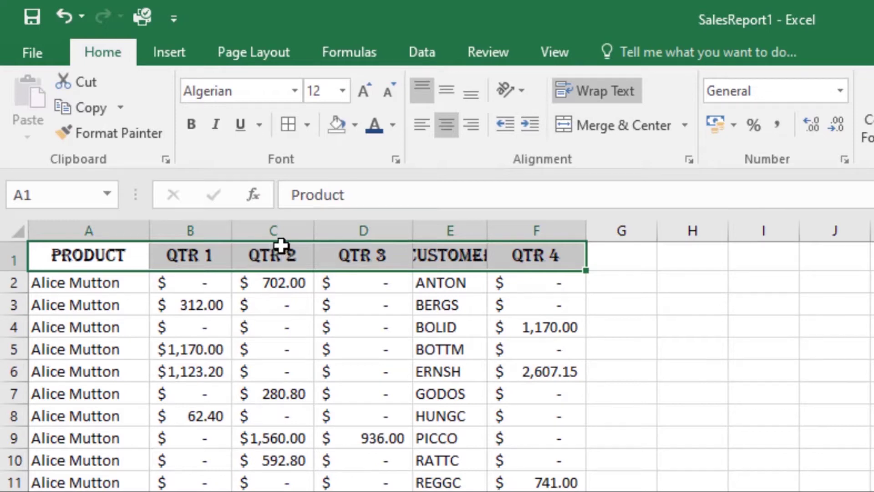
{"action": "left_click", "coordinate": [281, 319]}
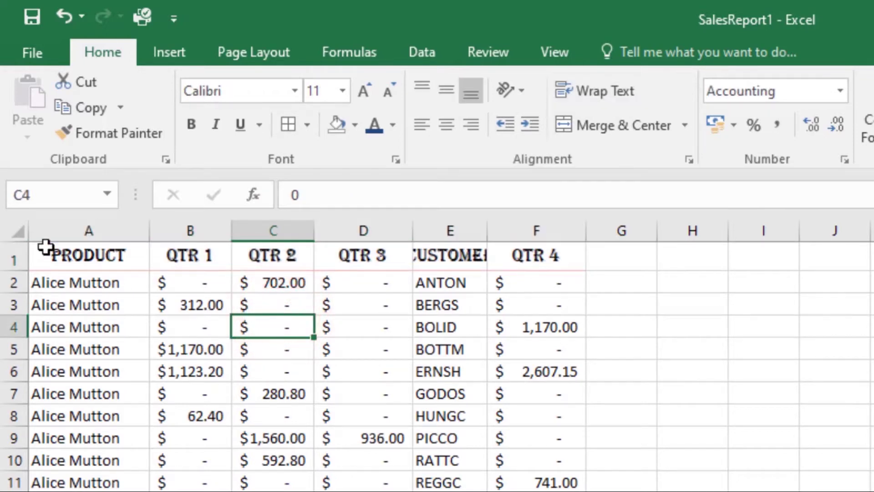
{"action": "left_click_drag", "start_coordinate": [73, 254], "coordinate": [556, 273]}
{"action": "left_click", "coordinate": [459, 263]}
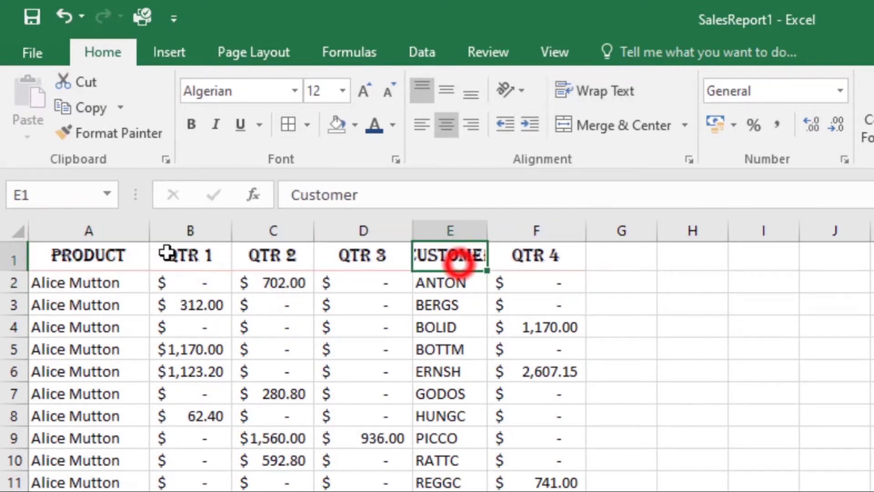
{"action": "left_click_drag", "start_coordinate": [91, 255], "coordinate": [555, 256]}
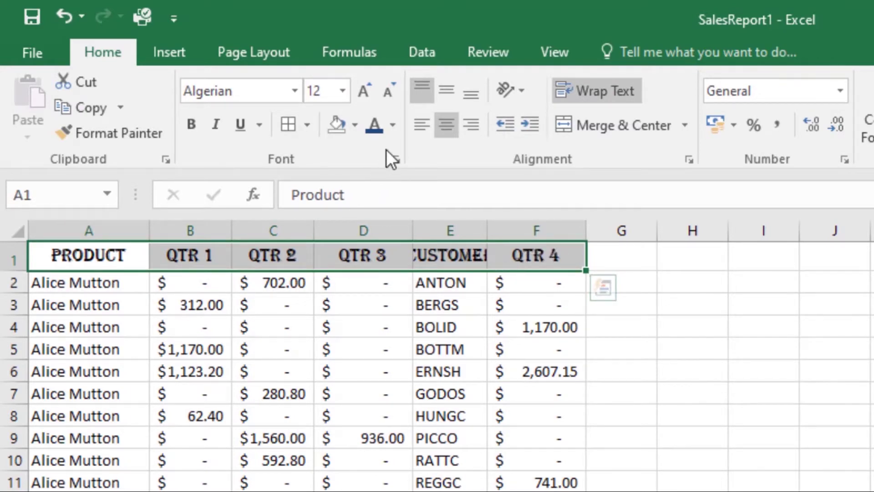
- Give the A1:F1 header text a dark purple theme font colour
{"action": "left_click", "coordinate": [394, 123]}
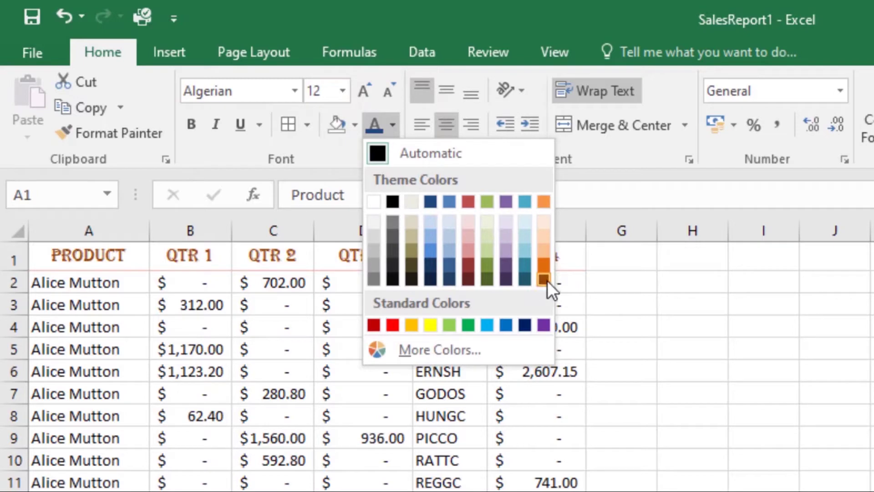
{"action": "left_click", "coordinate": [508, 280]}
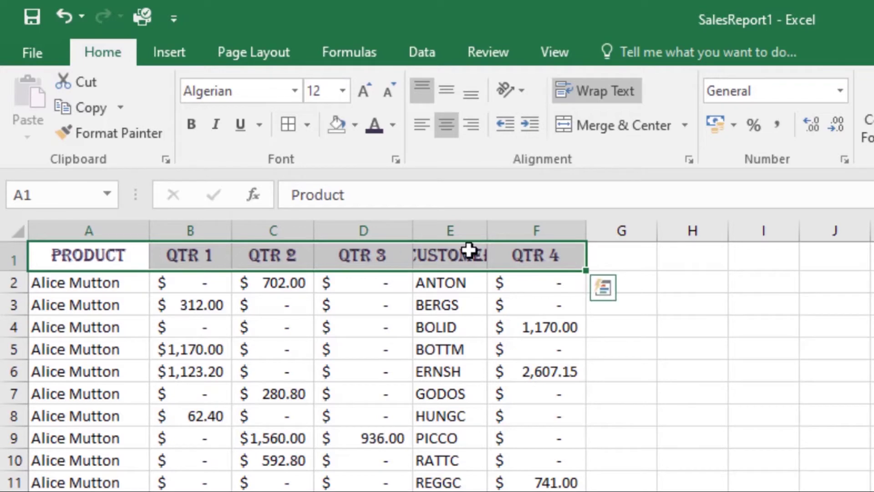
- Make the A1:F1 header text bold, italic and underlined
{"action": "key", "text": "ctrl+b"}
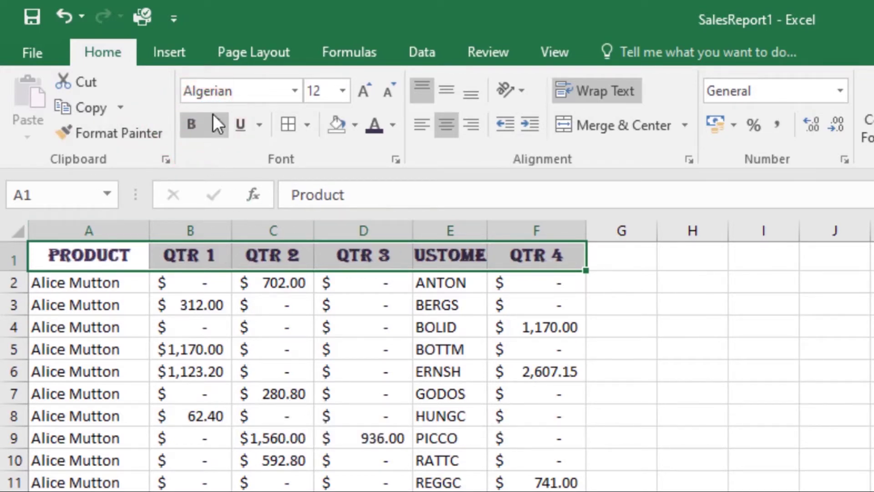
{"action": "key", "text": "ctrl+i"}
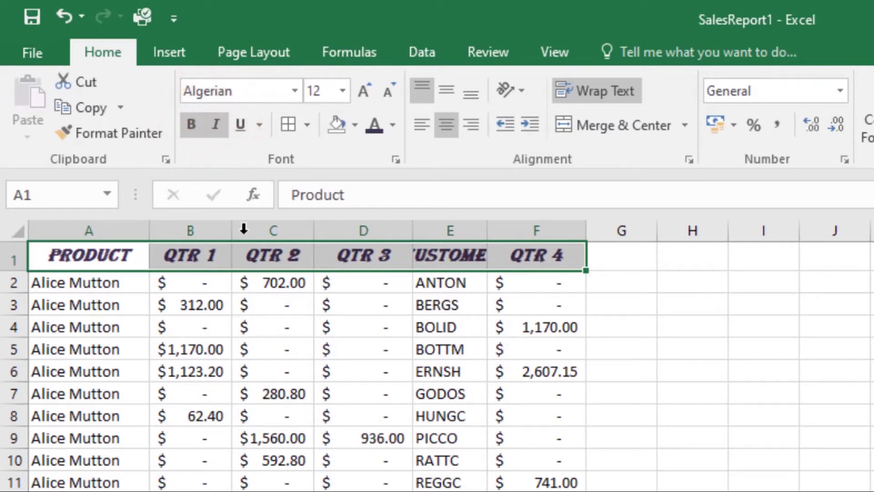
{"action": "key", "text": "ctrl+u"}
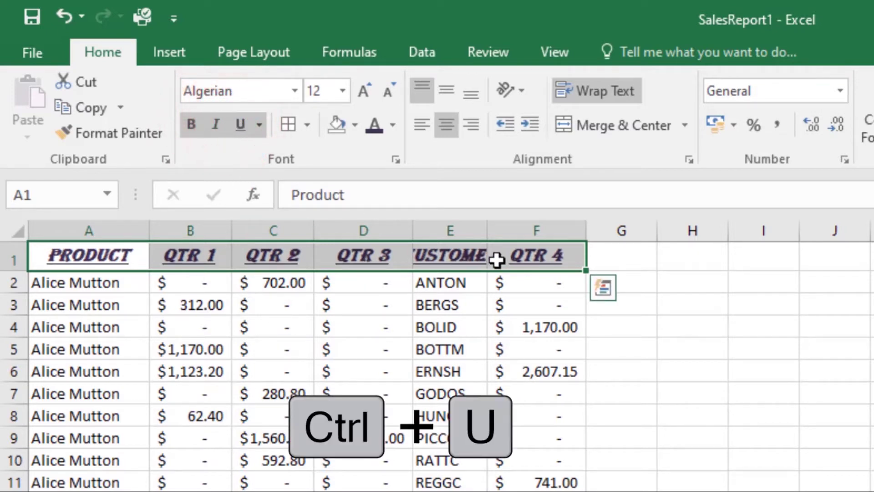
{"action": "left_click", "coordinate": [382, 278]}
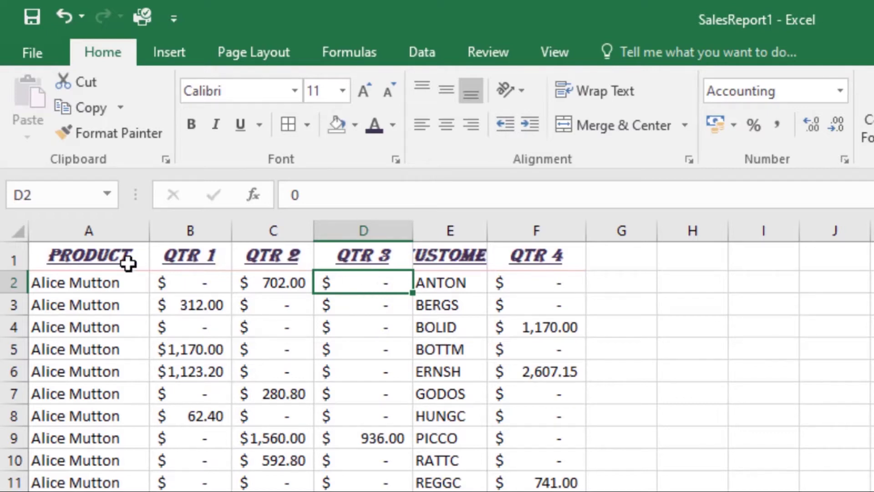
- Fill the header row A1:F1 with an orange swatch
{"action": "left_click", "coordinate": [113, 255]}
{"action": "left_click_drag", "start_coordinate": [78, 256], "coordinate": [539, 255]}
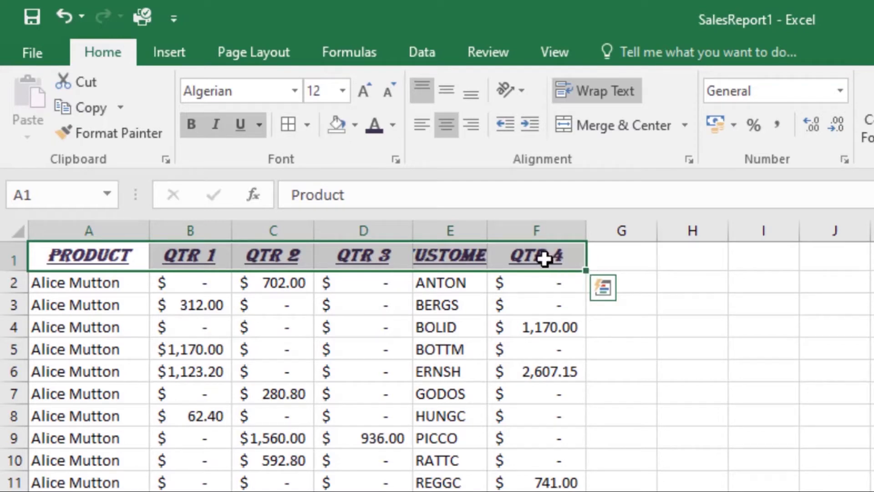
{"action": "left_click", "coordinate": [357, 125]}
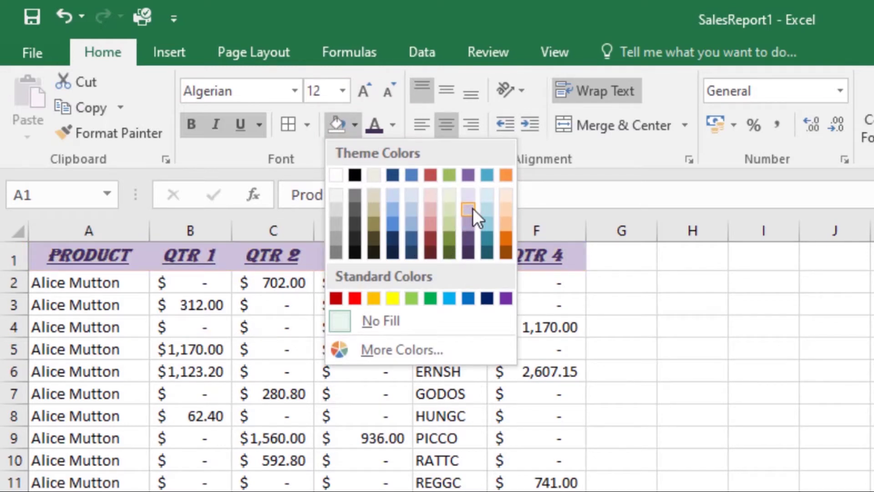
{"action": "left_click", "coordinate": [502, 211]}
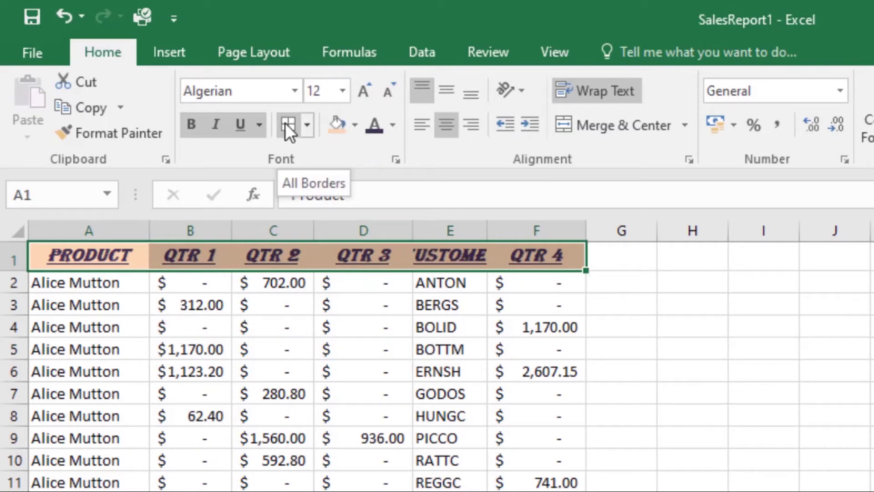
- Apply All Borders to the header cells A1:F1
{"action": "left_click", "coordinate": [308, 125]}
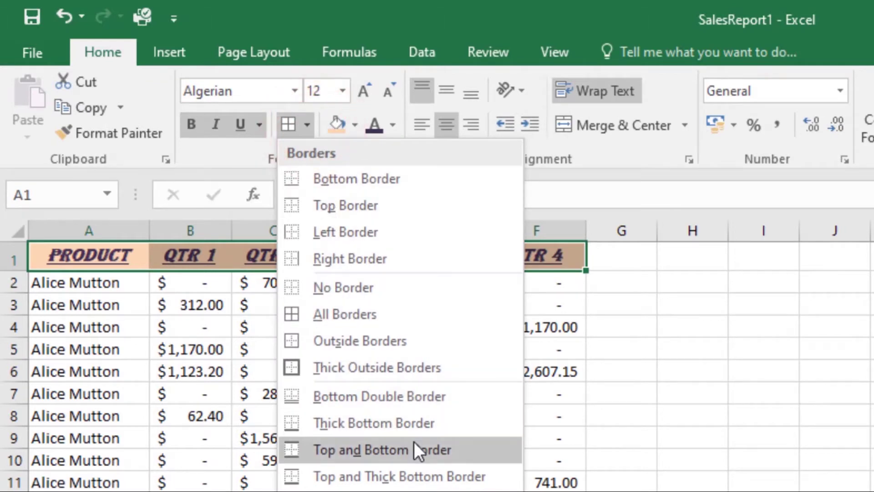
{"action": "left_click", "coordinate": [331, 313]}
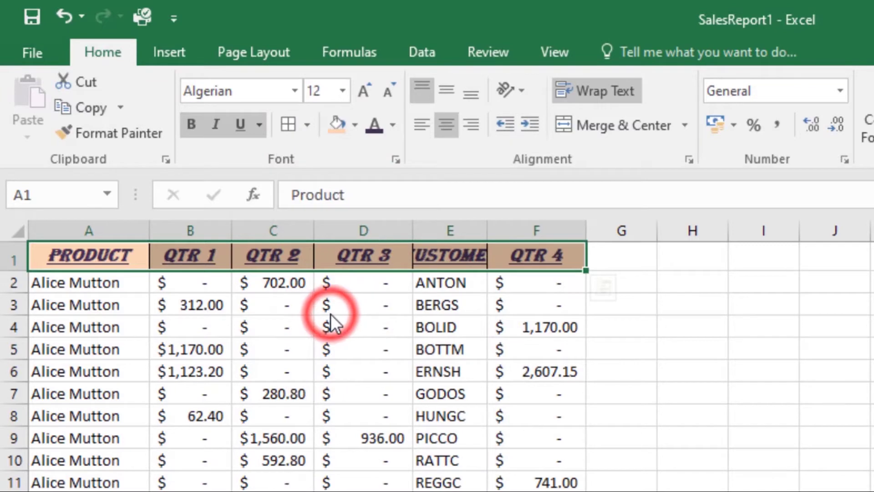
{"action": "left_click", "coordinate": [447, 326]}
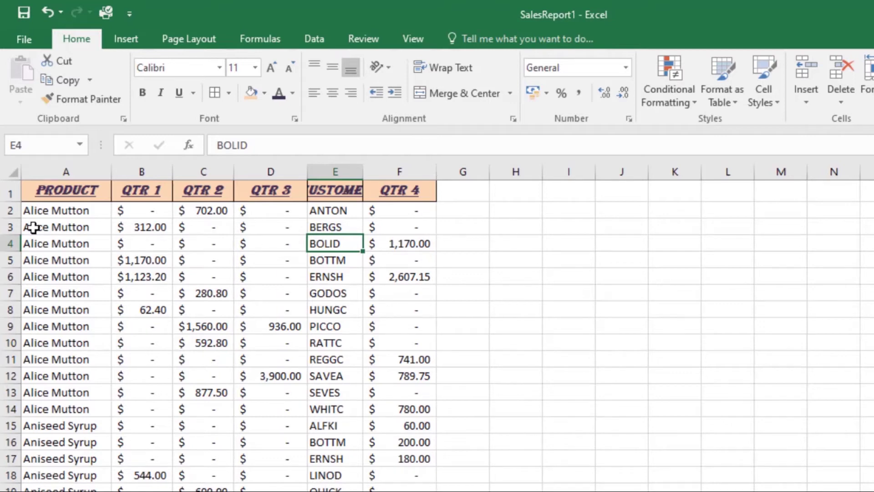
- Apply the Hyperlink cell style to data row A3:F3, then reselect the header row
{"action": "left_click_drag", "start_coordinate": [33, 227], "coordinate": [399, 226]}
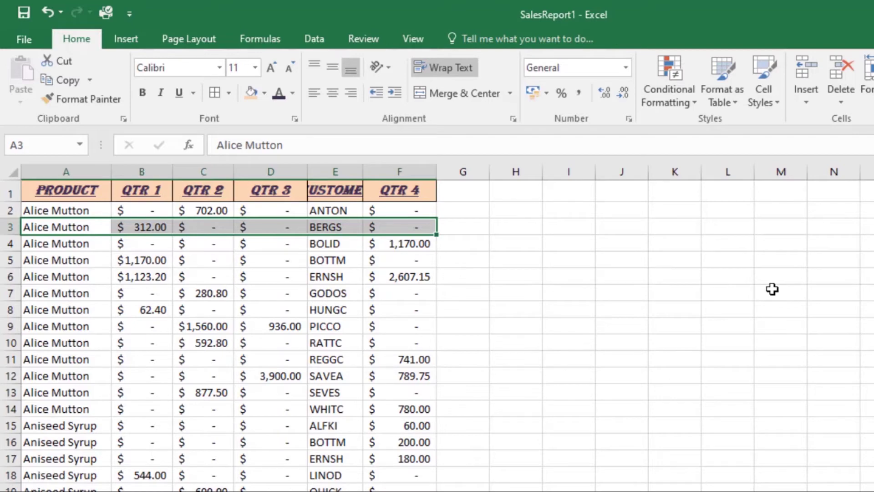
{"action": "left_click", "coordinate": [777, 101]}
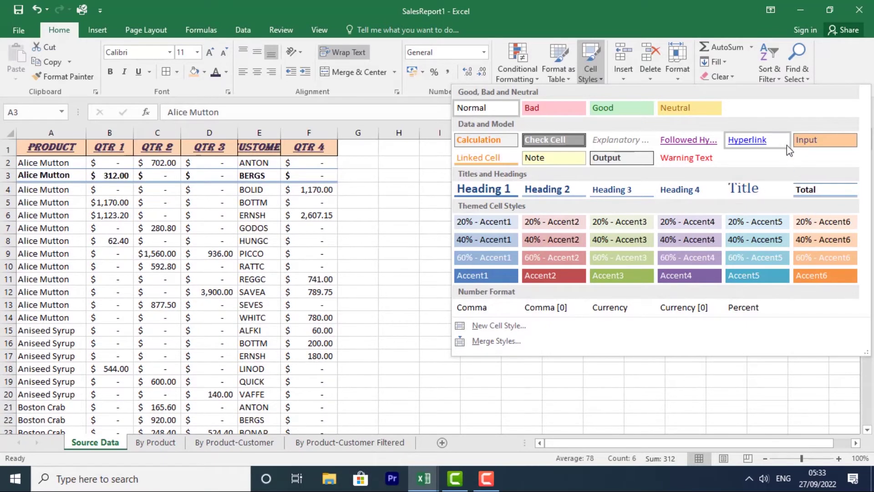
{"action": "left_click", "coordinate": [768, 138]}
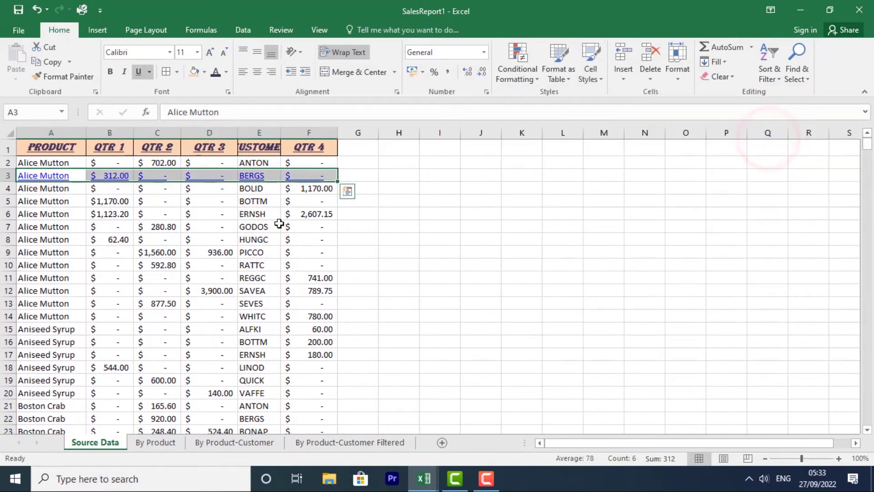
{"action": "left_click", "coordinate": [329, 188]}
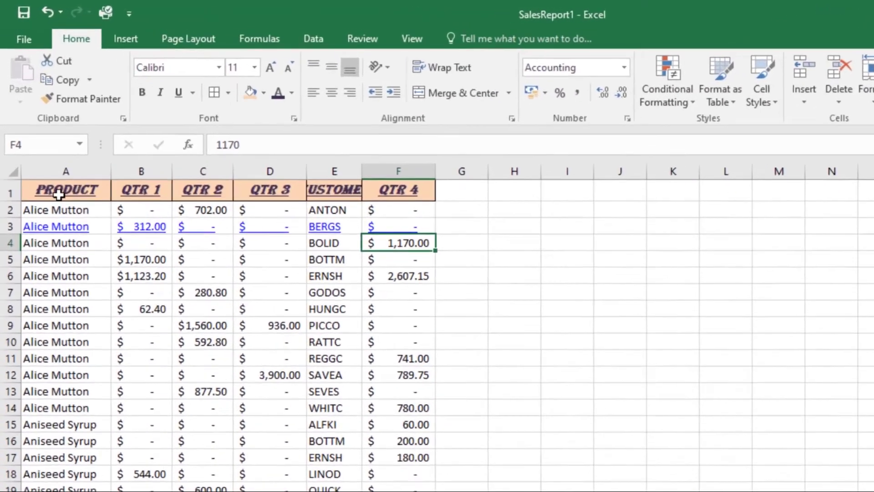
{"action": "left_click", "coordinate": [40, 149]}
{"action": "left_click_drag", "start_coordinate": [60, 219], "coordinate": [469, 215]}
- Apply the Linked Cell style to the header row A1:F1
{"action": "left_click", "coordinate": [655, 68]}
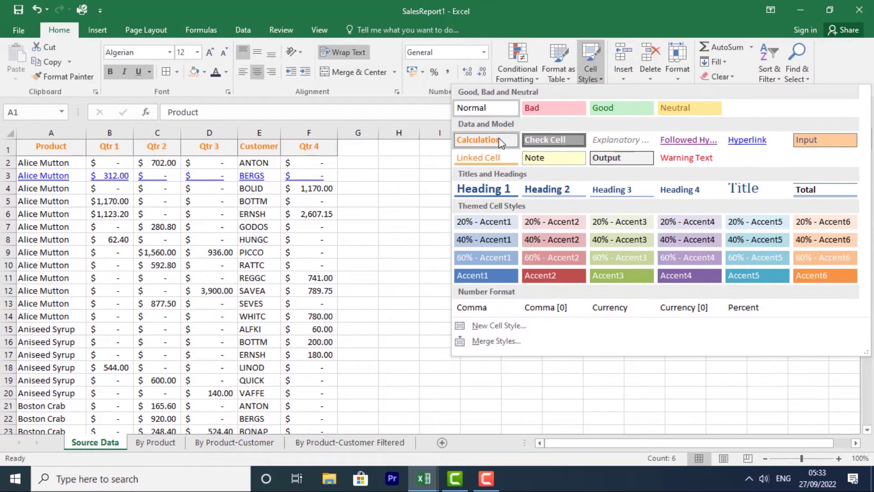
{"action": "left_click", "coordinate": [495, 158]}
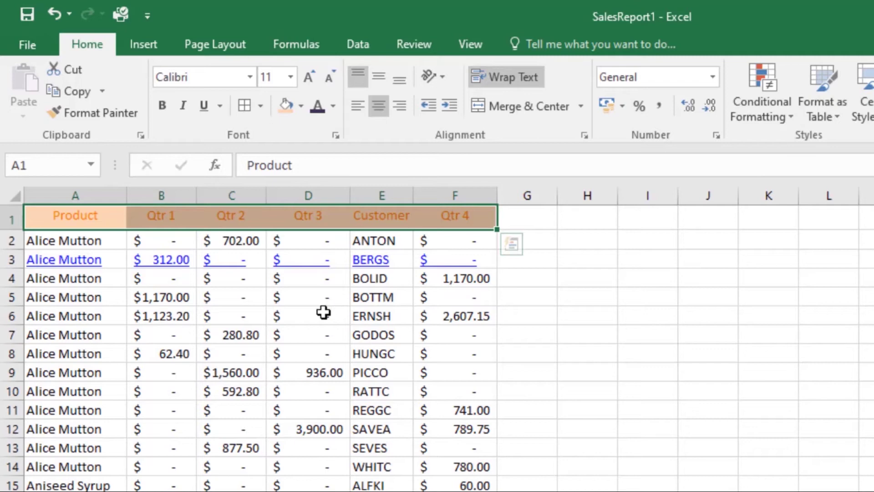
{"action": "left_click", "coordinate": [453, 220]}
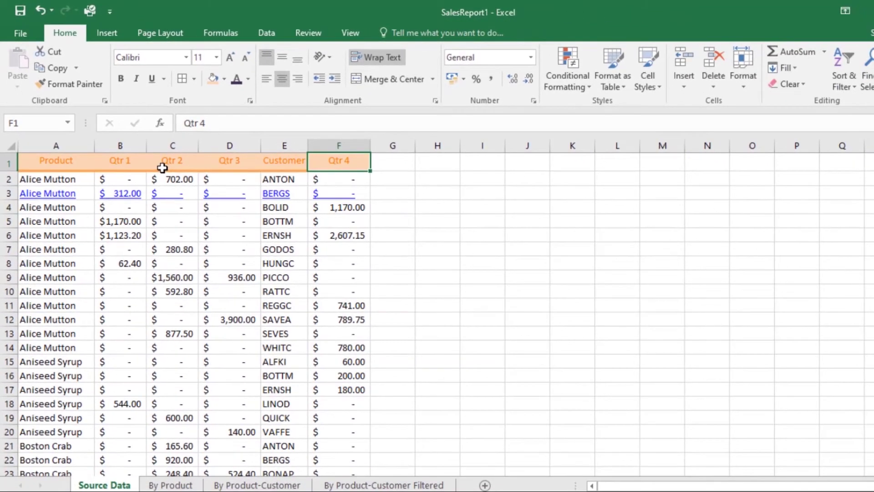
{"action": "left_click_drag", "start_coordinate": [45, 161], "coordinate": [347, 168]}
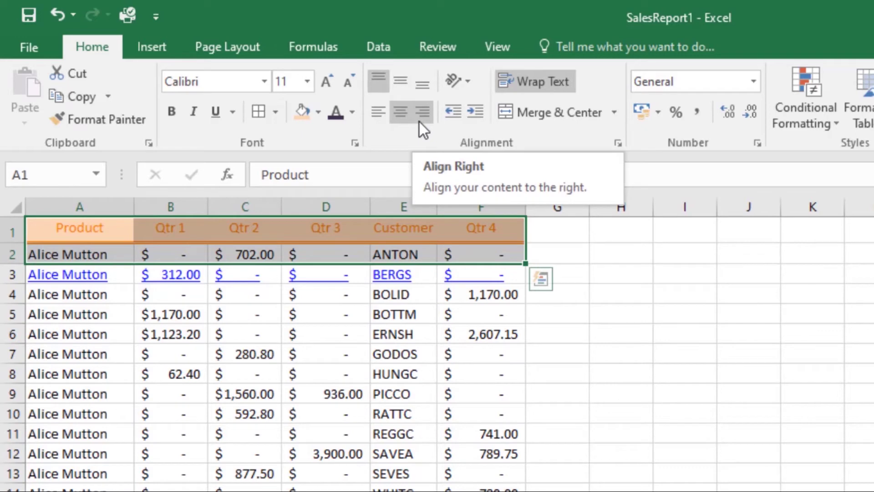
- Right-align the contents of A1:F2
{"action": "left_click", "coordinate": [424, 121]}
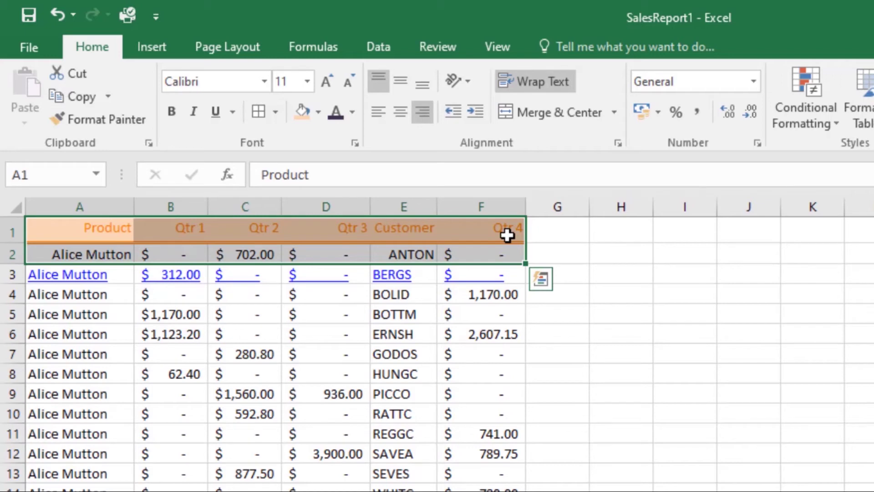
{"action": "left_click", "coordinate": [505, 413]}
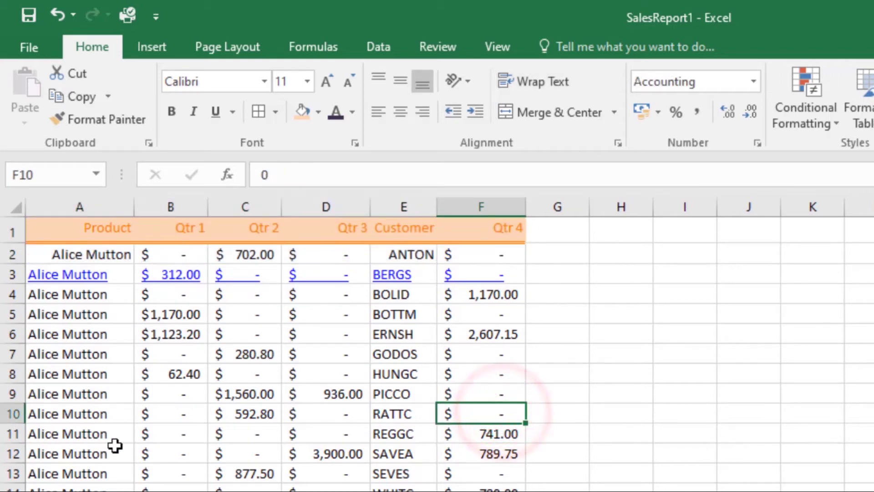
{"action": "left_click_drag", "start_coordinate": [54, 230], "coordinate": [524, 232]}
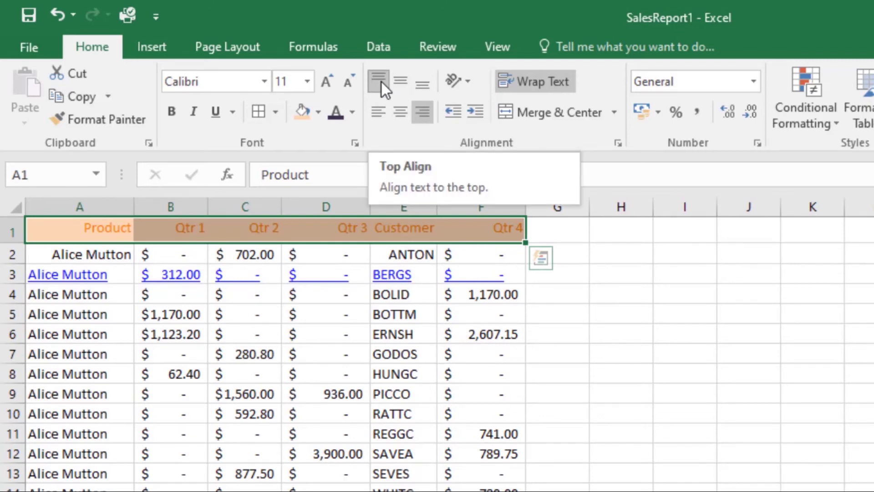
- Bottom-align the header labels in A1:F1
{"action": "left_click", "coordinate": [427, 91]}
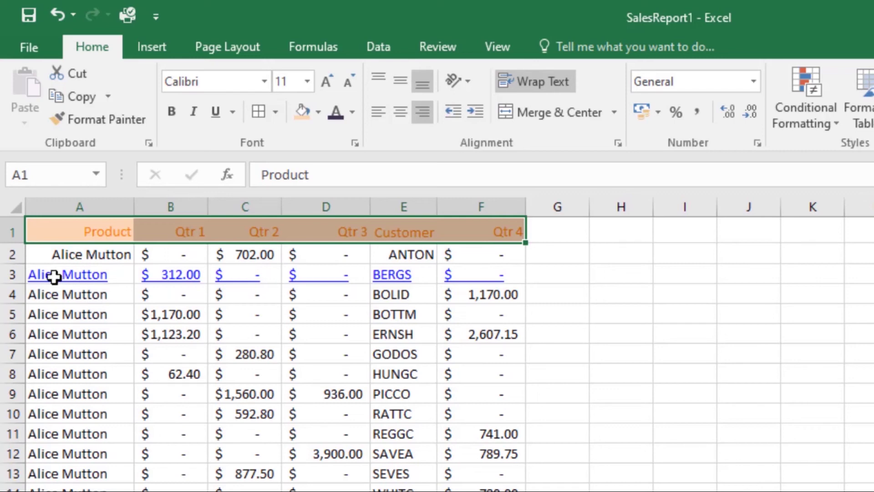
- Use Format Painter to copy the blue underlined Hyperlink style of A3:F3 onto A4:F21
{"action": "left_click", "coordinate": [141, 276]}
{"action": "left_click", "coordinate": [67, 275]}
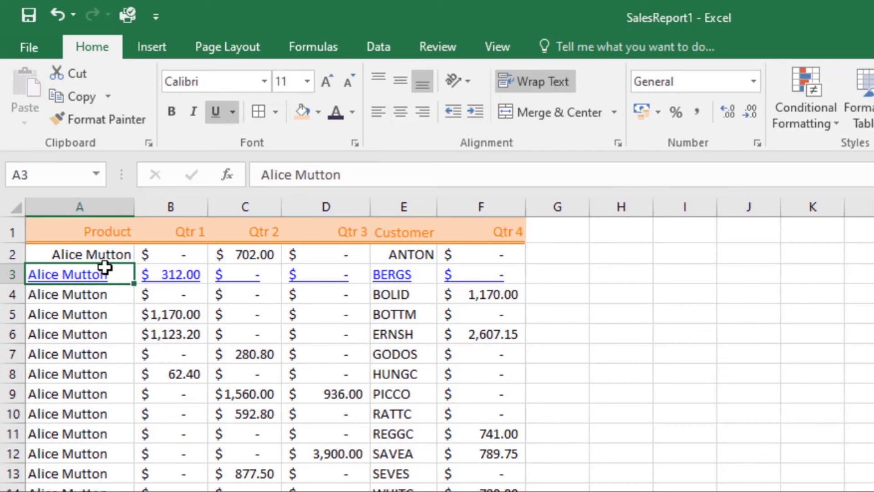
{"action": "left_click", "coordinate": [68, 274]}
{"action": "left_click_drag", "start_coordinate": [130, 285], "coordinate": [473, 282]}
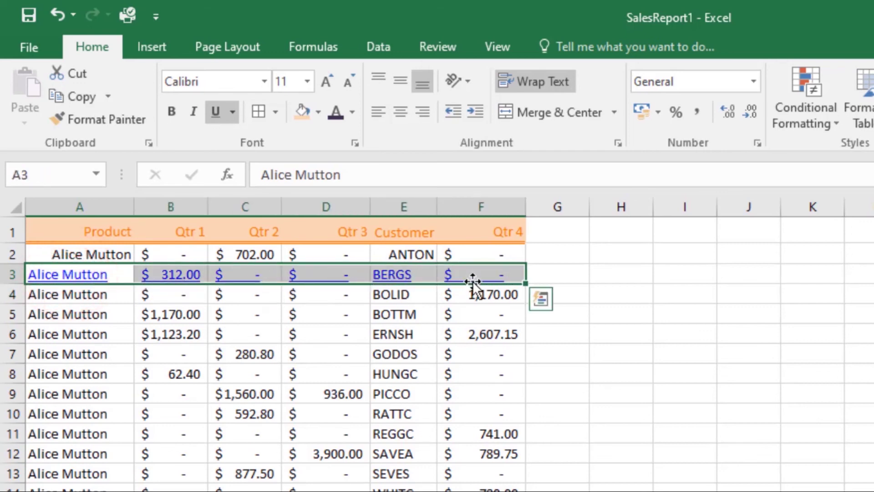
{"action": "left_click", "coordinate": [106, 121]}
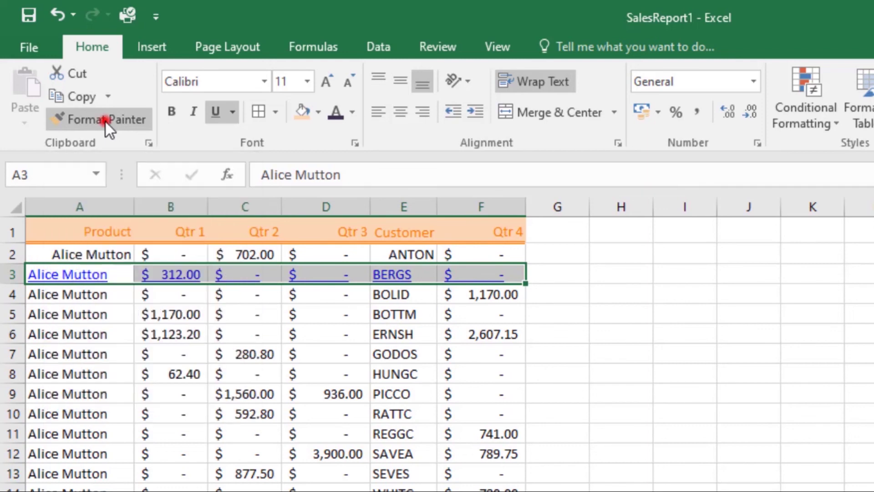
{"action": "mouse_move", "coordinate": [35, 295]}
{"action": "left_mouse_down"}
{"action": "mouse_move", "coordinate": [59, 341]}
{"action": "mouse_move", "coordinate": [253, 433]}
{"action": "mouse_move", "coordinate": [326, 491]}
{"action": "mouse_move", "coordinate": [392, 491]}
{"action": "mouse_move", "coordinate": [335, 421]}
{"action": "left_mouse_up"}
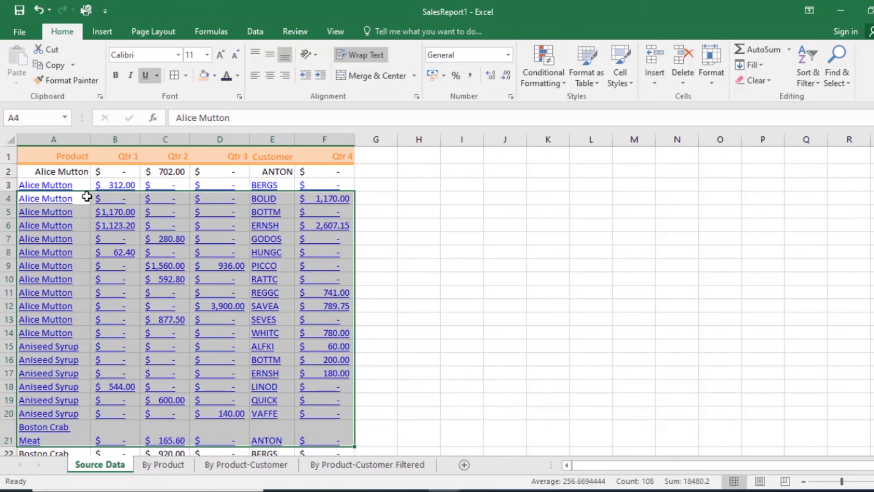